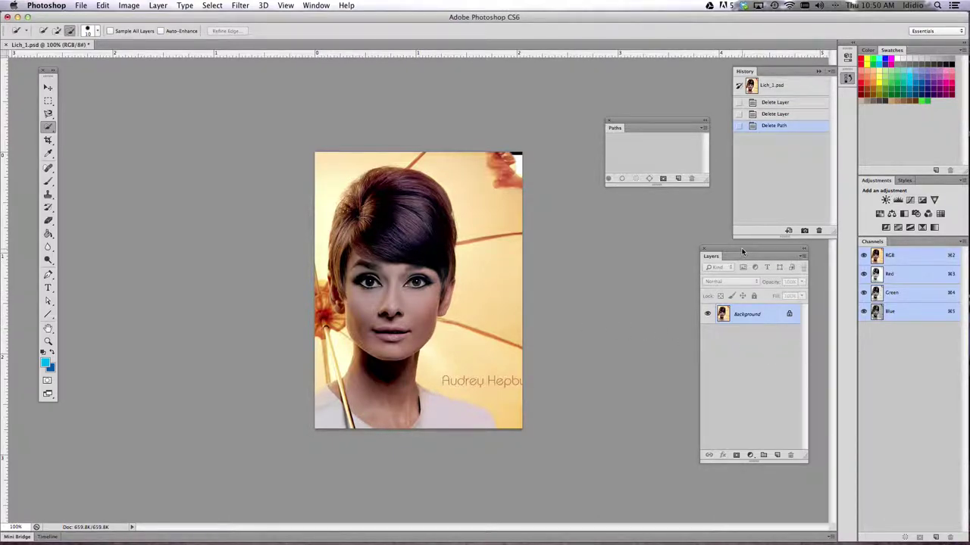
- Move the Layers panel up beside the Paths panel
left_click_drag(741, 248, 647, 196)
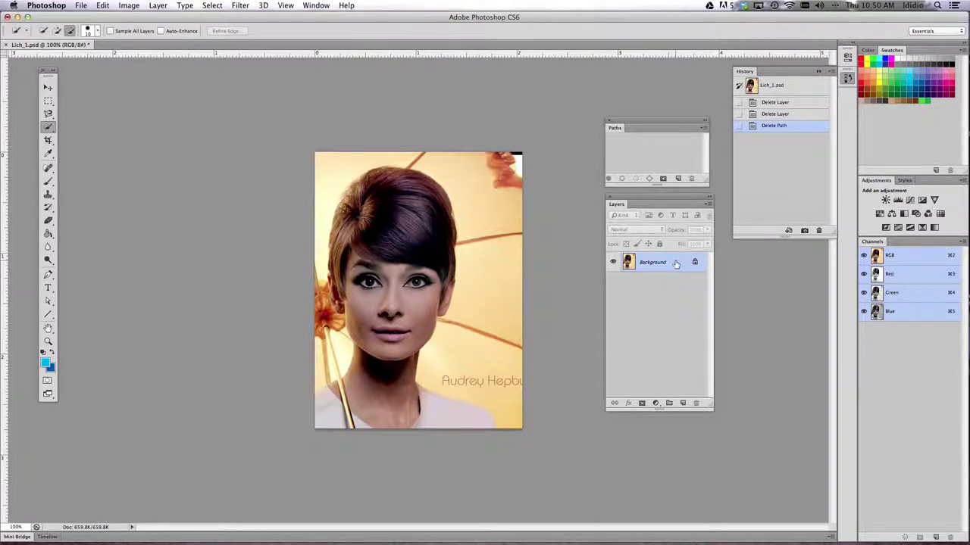
- Duplicate the Background layer and name the copy 'dots'
left_click_drag(676, 263, 683, 402)
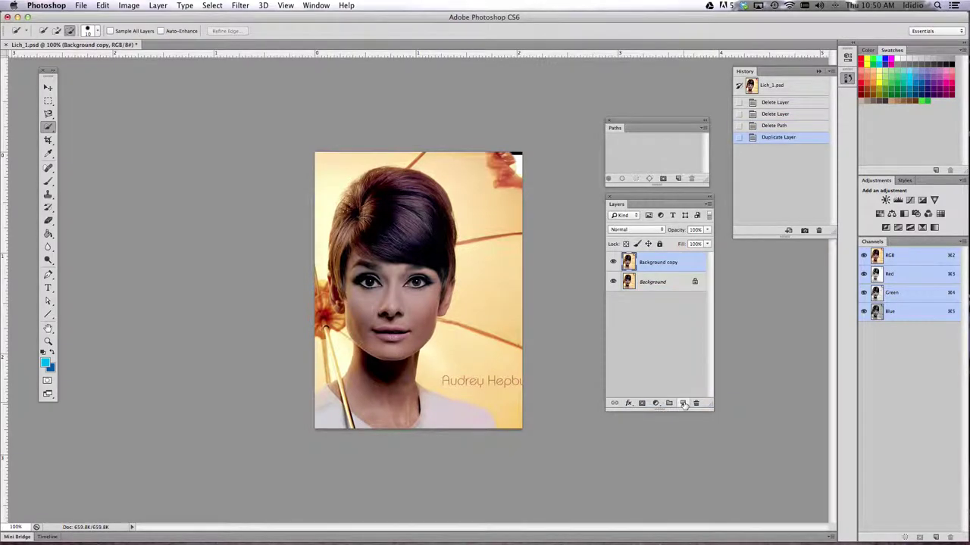
left_click(646, 297)
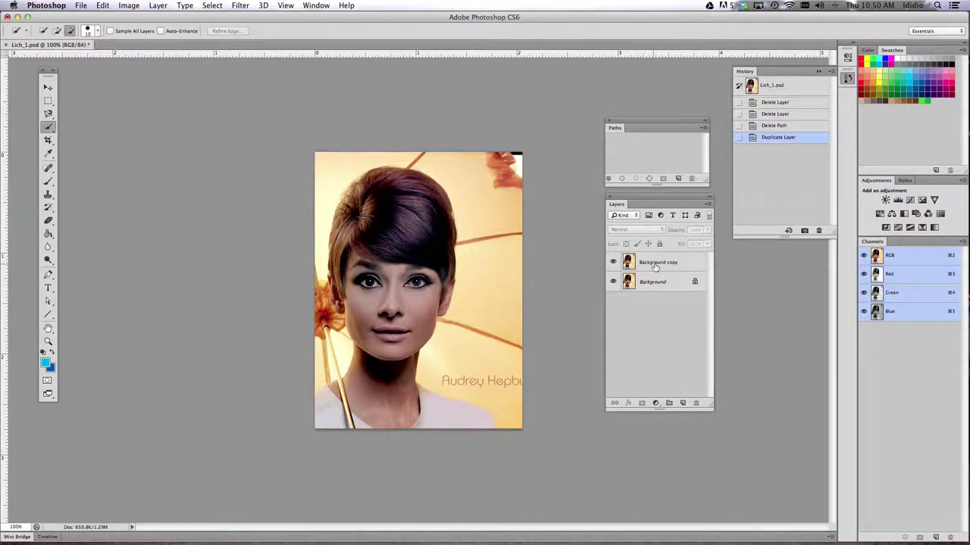
left_click(693, 269)
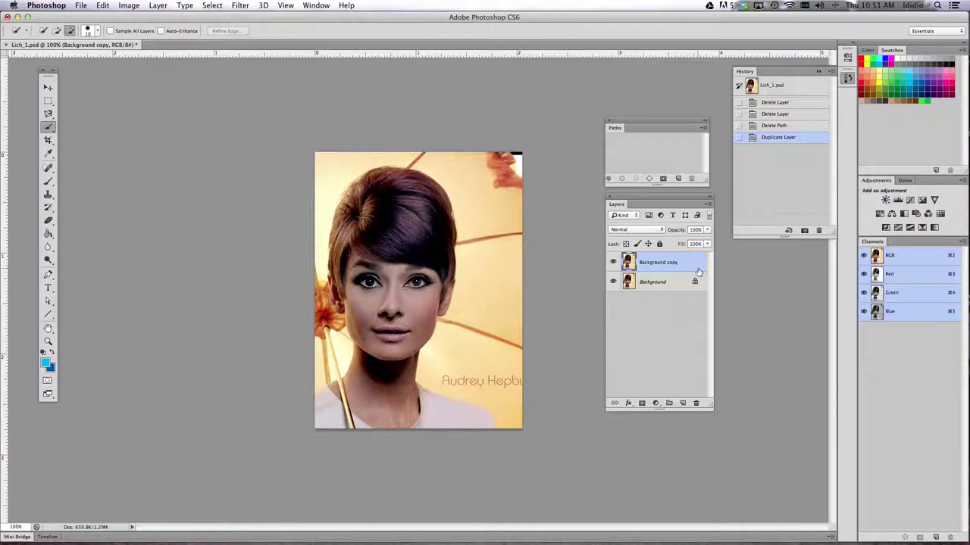
double_click(671, 262)
type("dots")
key("Return")
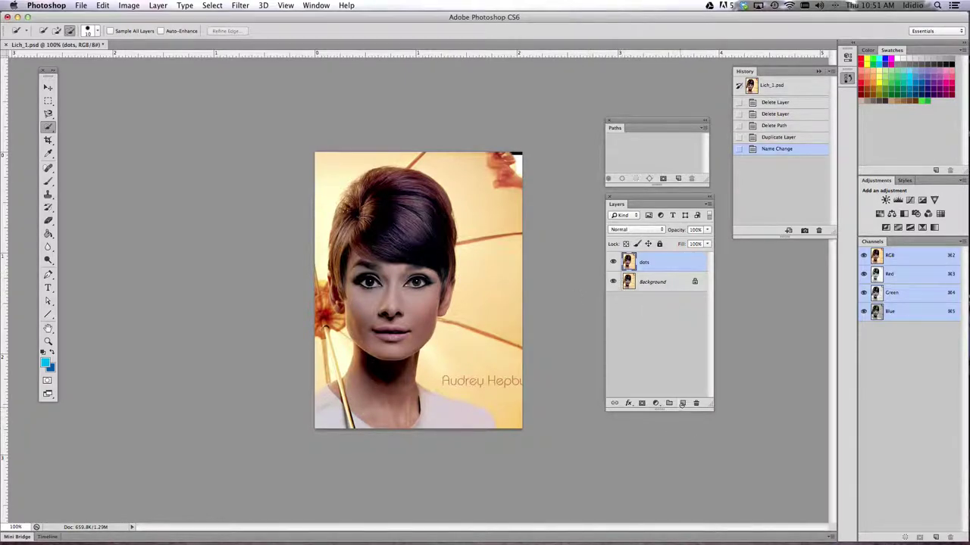
- Add Layer 1 above dots and fill it with solid light blue using the Paint Bucket
left_click(682, 404)
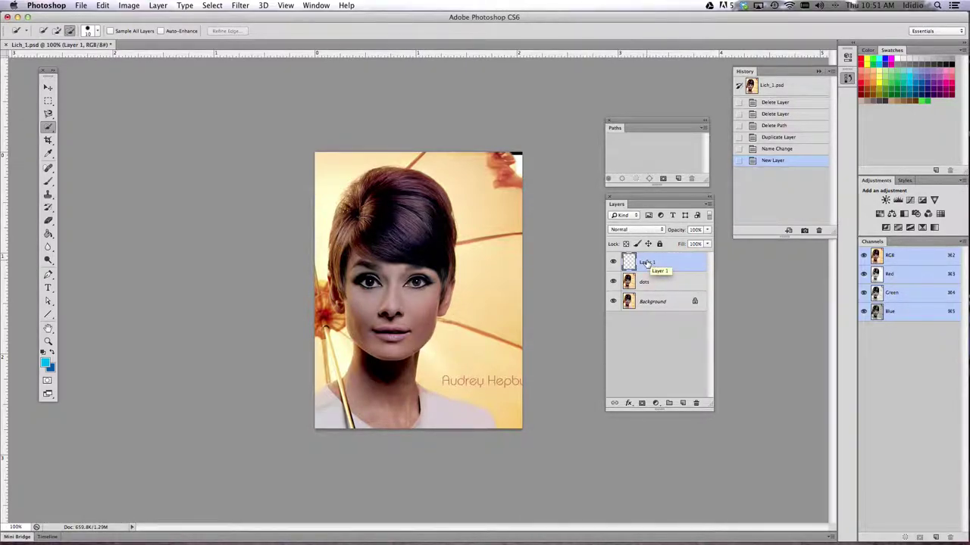
left_click(613, 282)
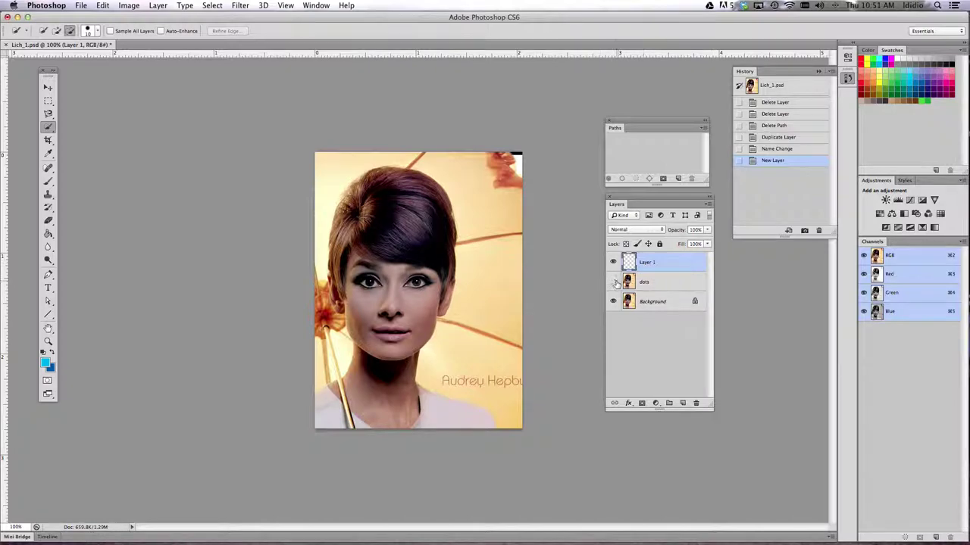
left_click(613, 302)
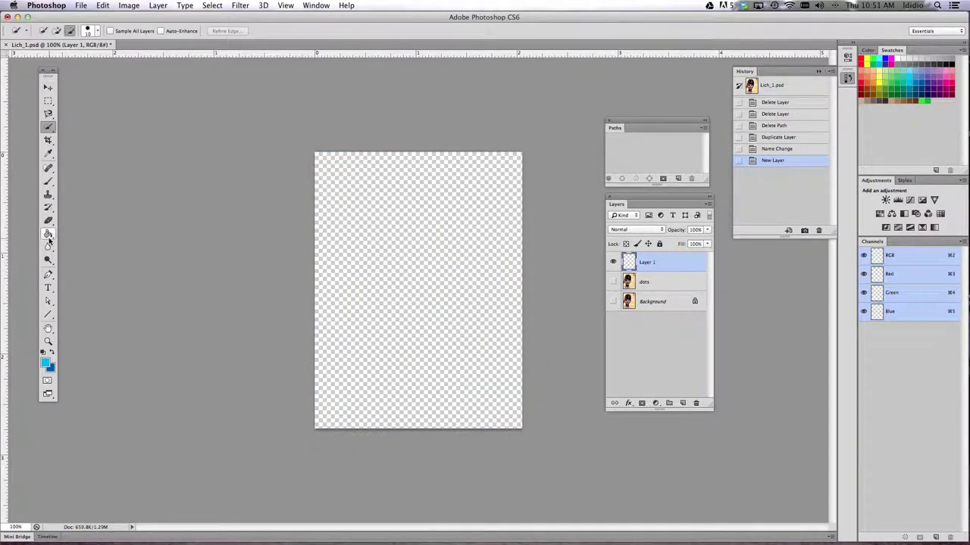
left_click(47, 234)
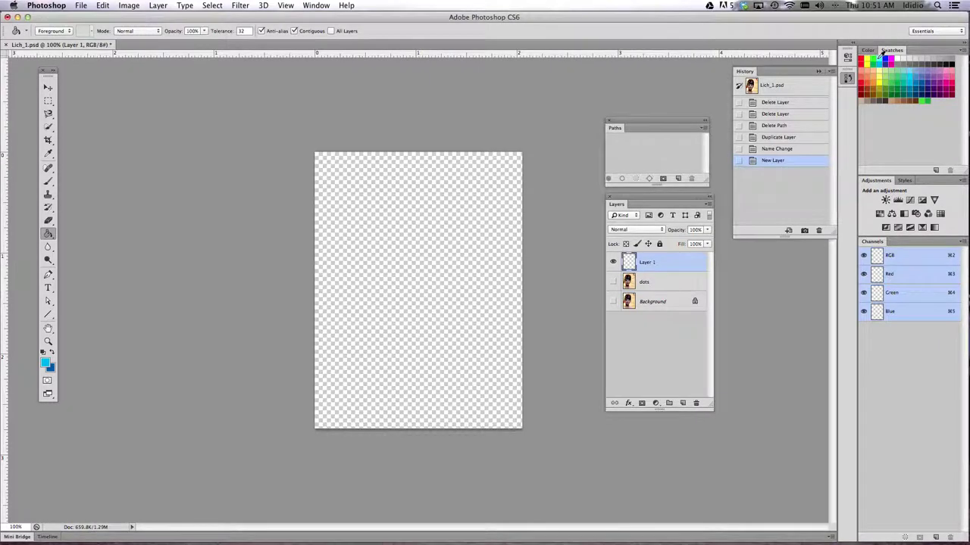
left_click(500, 163)
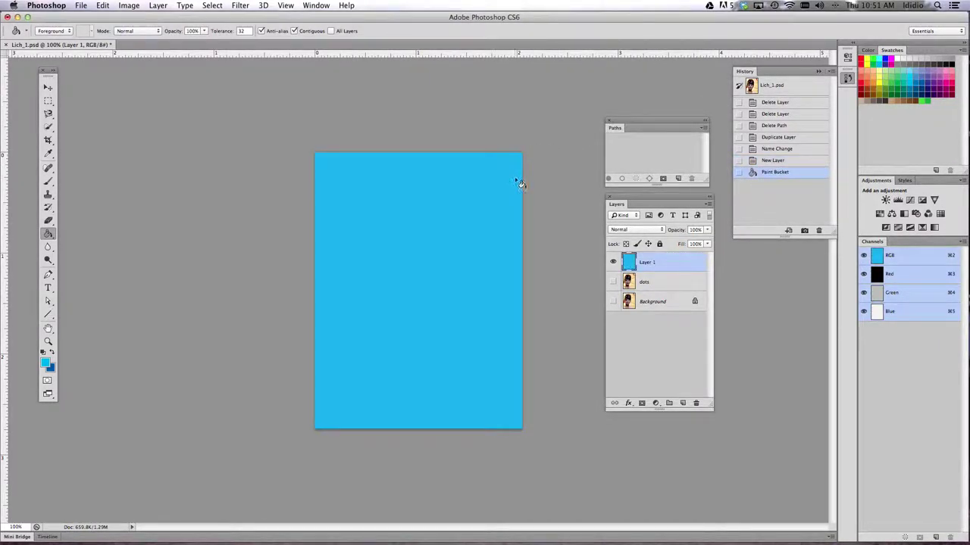
left_click(613, 282)
left_click(613, 301)
left_click(47, 89)
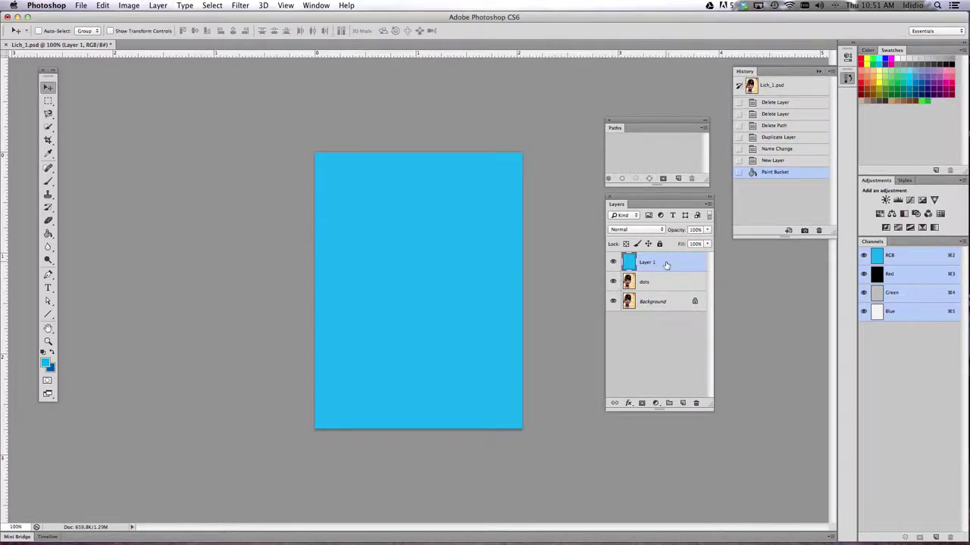
- Move Layer 1 beneath dots, rename it 'Blue', and make dots the active layer
left_click(612, 262)
left_click(613, 262)
left_click_drag(664, 266, 662, 292)
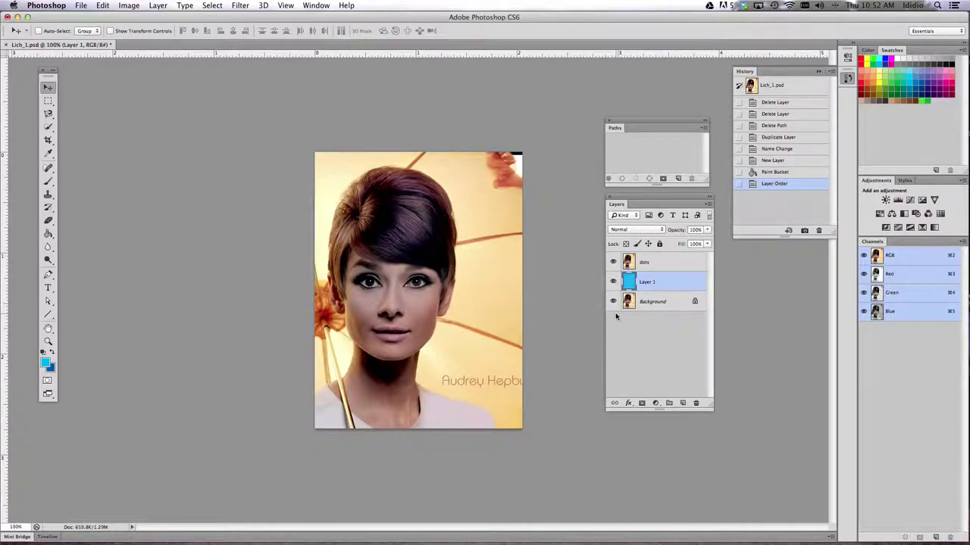
left_click_drag(642, 282, 667, 274)
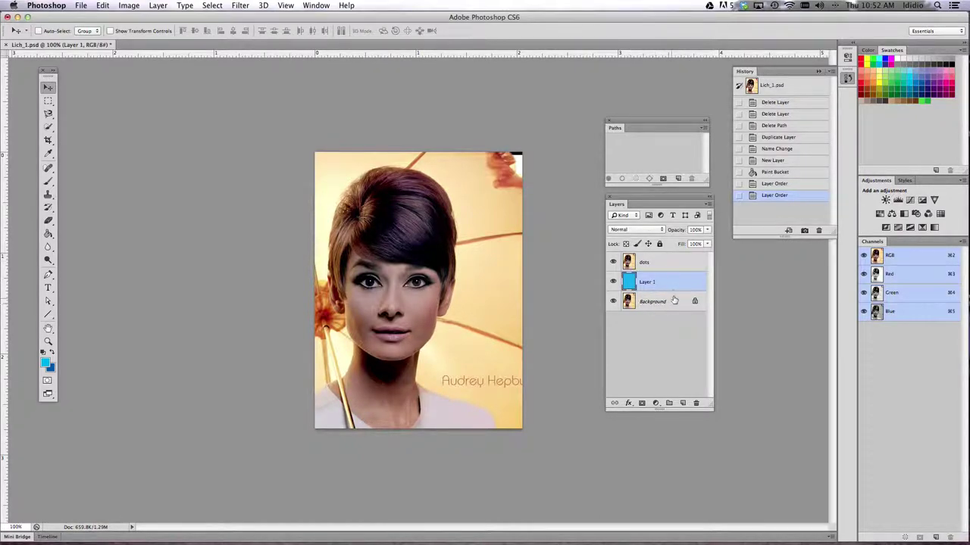
double_click(641, 285)
type("Blue")
key("Return")
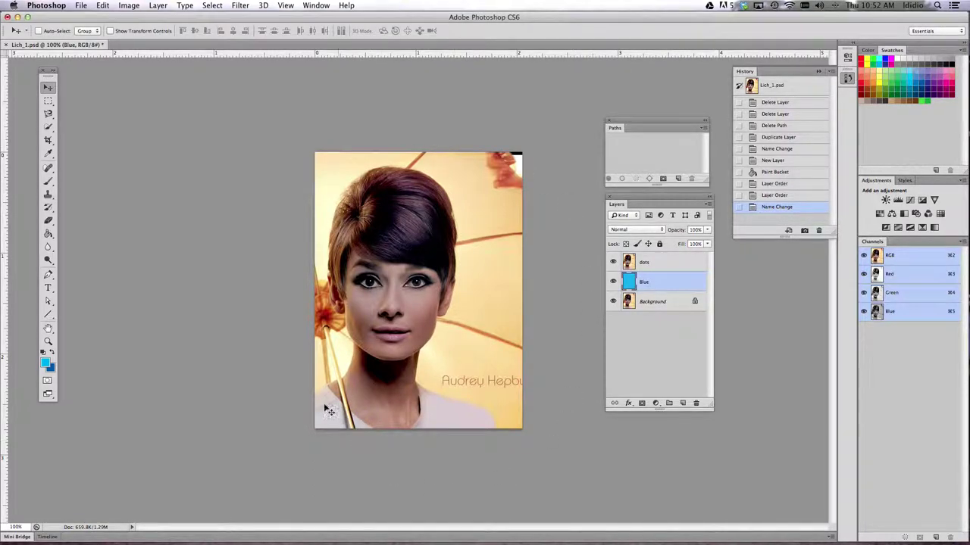
left_click(676, 266)
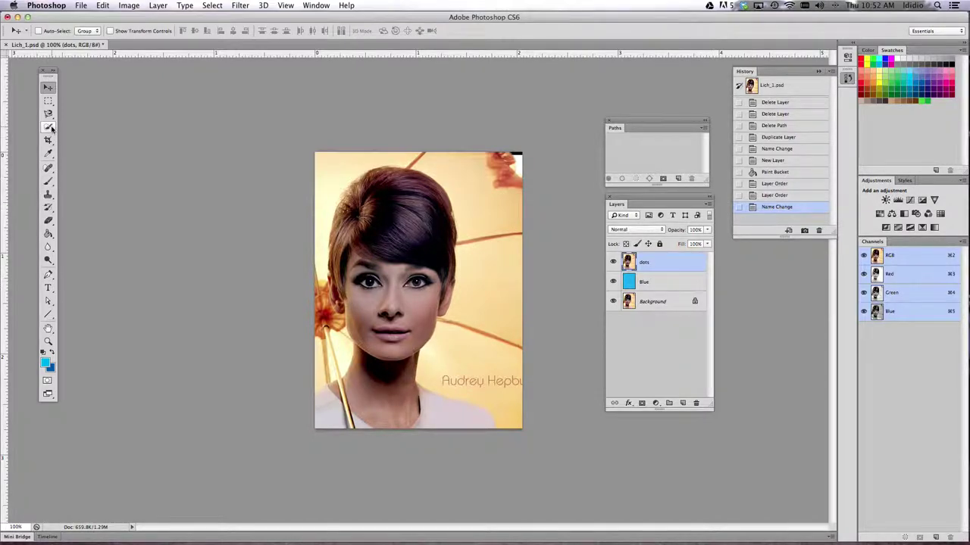
- Quick-select the background across the top right, top left and left side of the photo
mouse_move(49, 127)
left_mouse_down()
mouse_move(87, 137)
mouse_move(88, 129)
left_mouse_up()
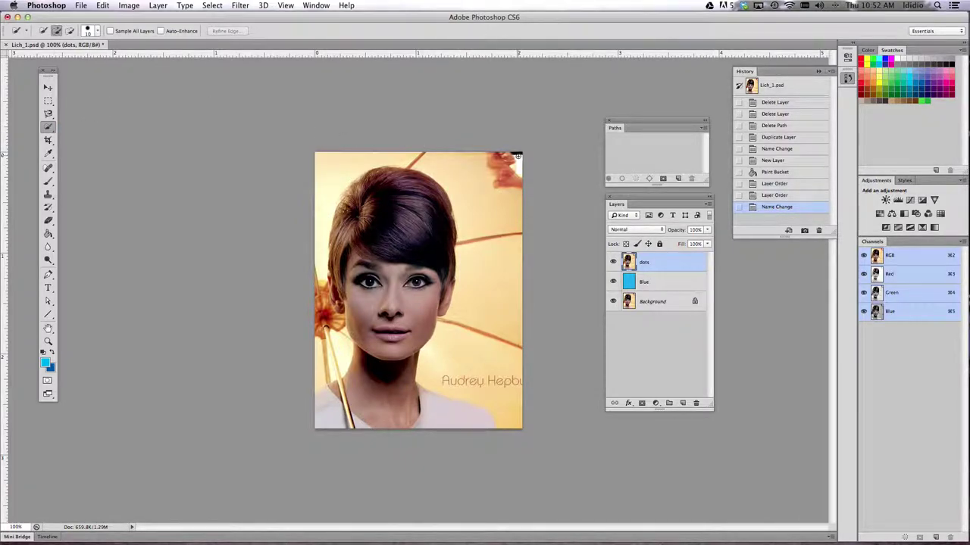
mouse_move(517, 157)
left_mouse_down()
mouse_move(509, 229)
mouse_move(519, 258)
mouse_move(517, 417)
mouse_move(506, 403)
left_mouse_up()
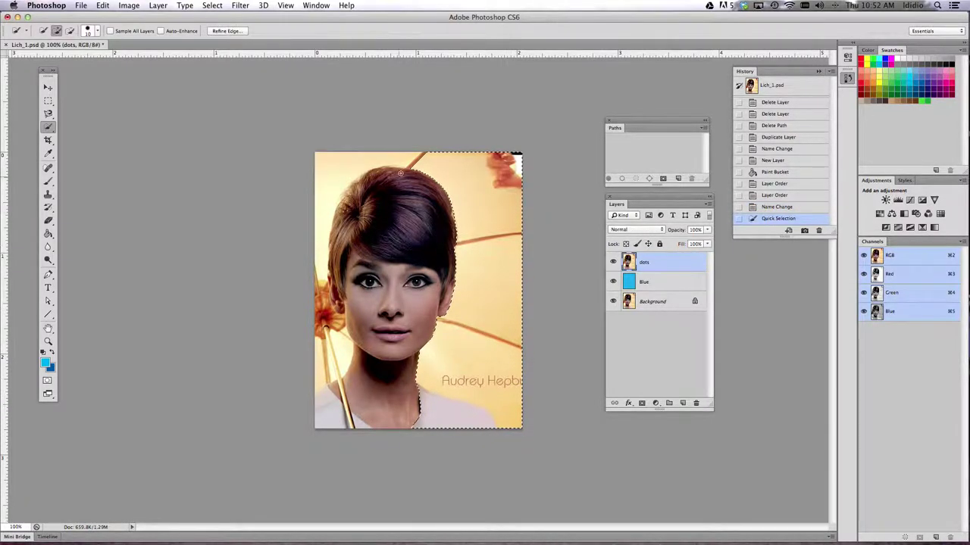
left_click_drag(349, 160, 325, 169)
mouse_move(321, 245)
left_mouse_down()
mouse_move(333, 350)
mouse_move(318, 383)
left_mouse_up()
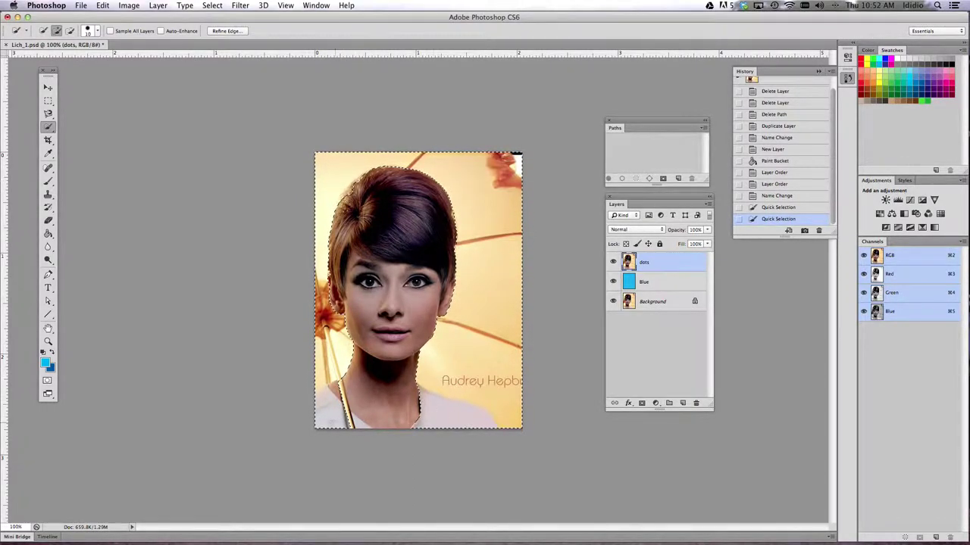
- Subtract stray areas around the shirt, lower left and hair edge from the selection
left_click(71, 32)
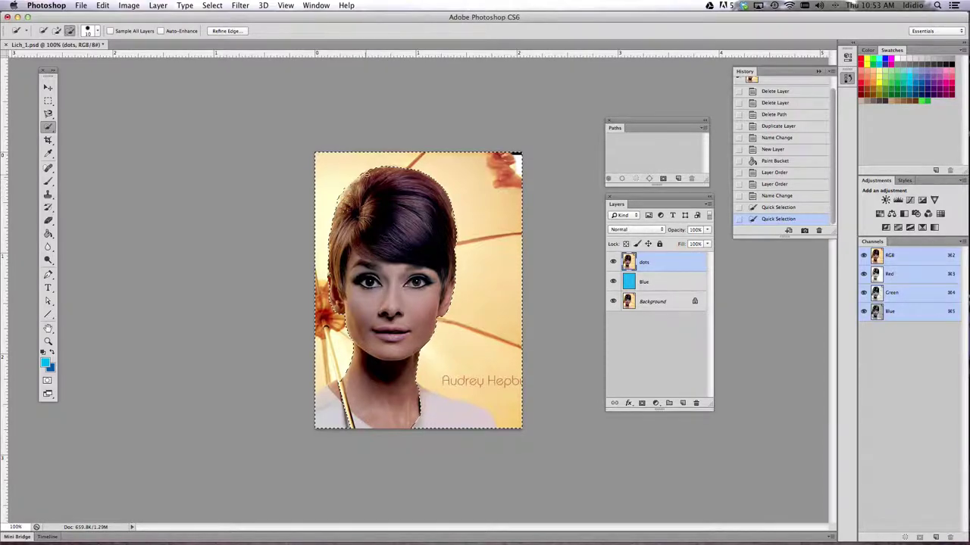
left_click_drag(366, 174, 381, 191)
left_click(457, 412)
left_click(337, 421)
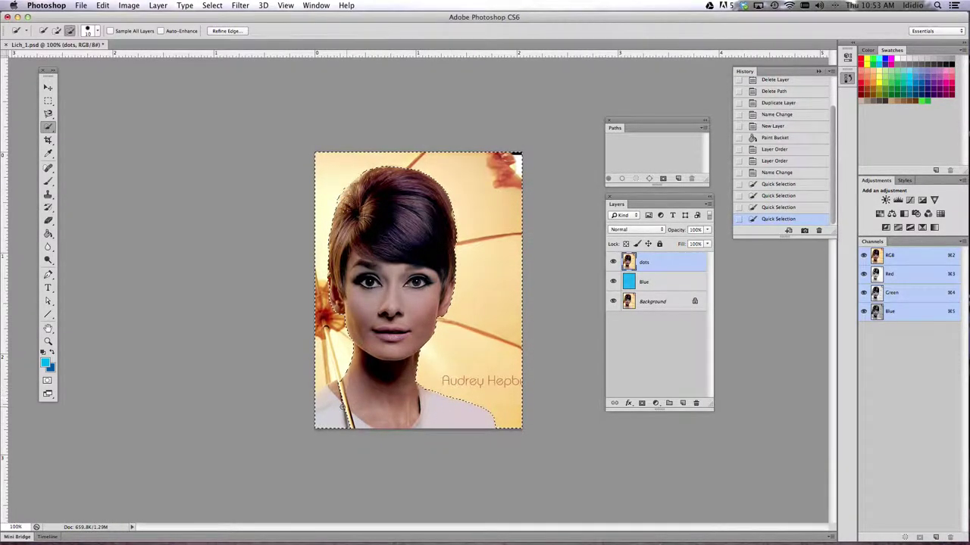
left_click(334, 390)
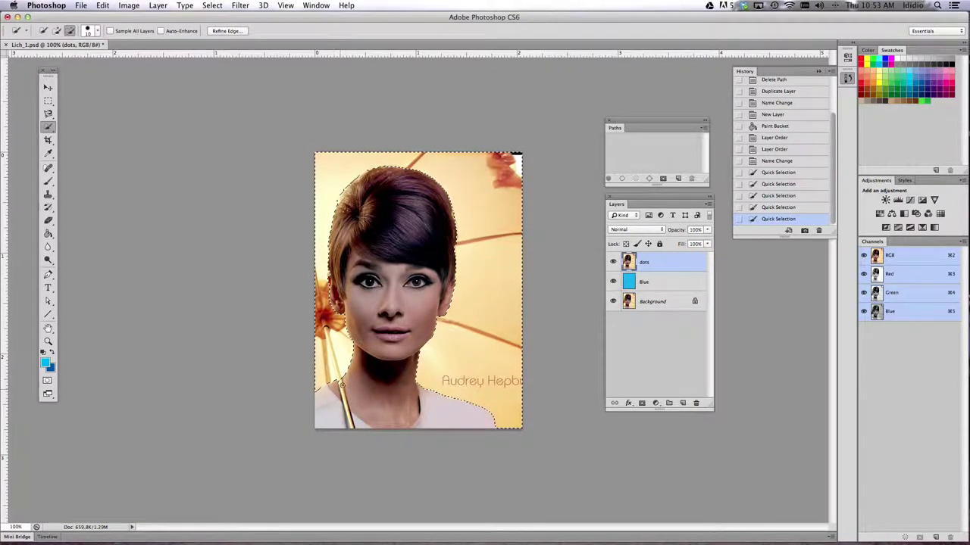
left_click(387, 316)
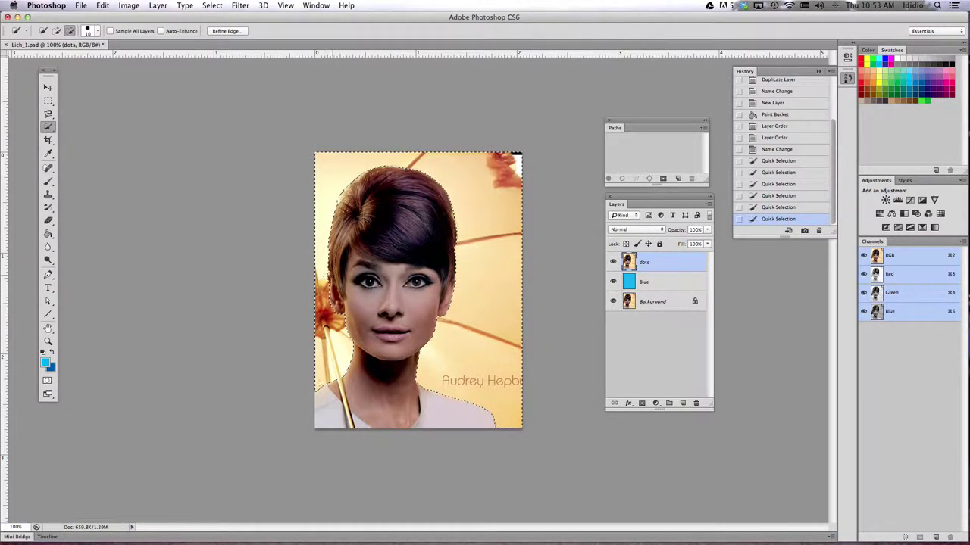
left_click(333, 278)
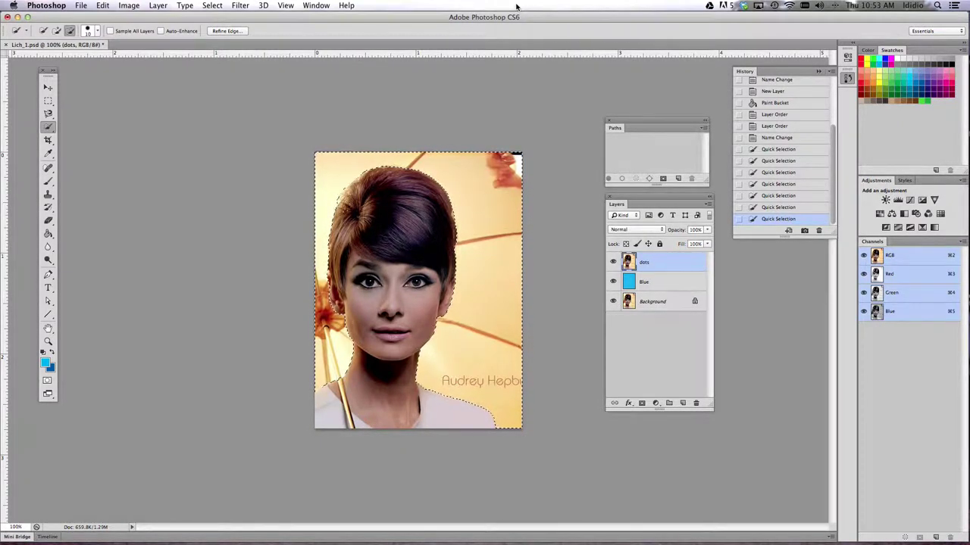
- Discard a trial path and bring up the Paths panel from the Window menu
left_click(649, 179)
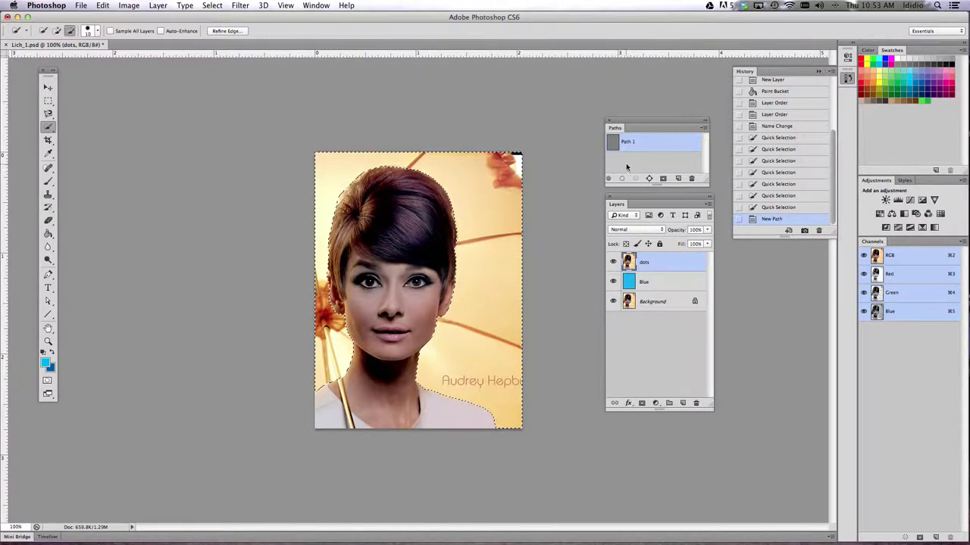
left_click(691, 179)
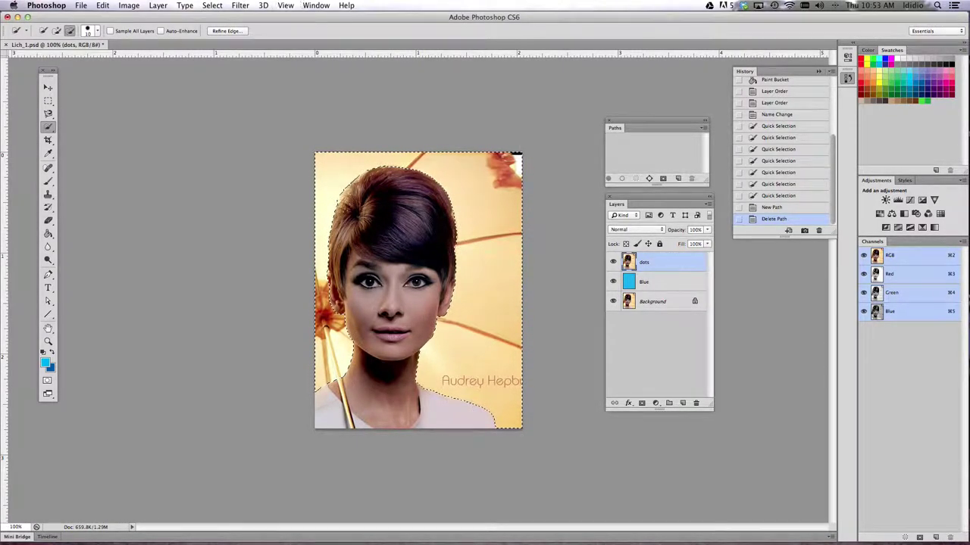
left_click(314, 7)
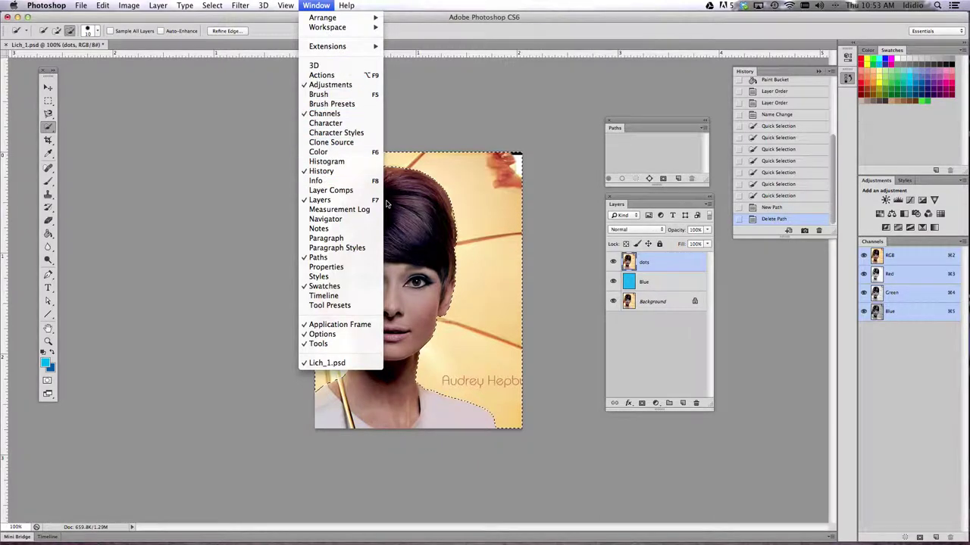
left_click(373, 258)
- Make a Work Path from the selection and load it back as a selection
key("v")
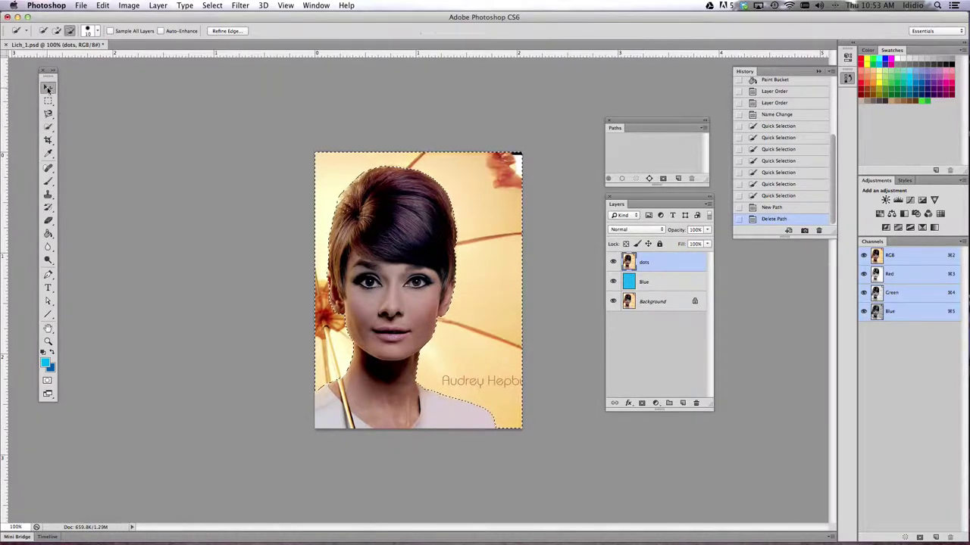
left_click(648, 179)
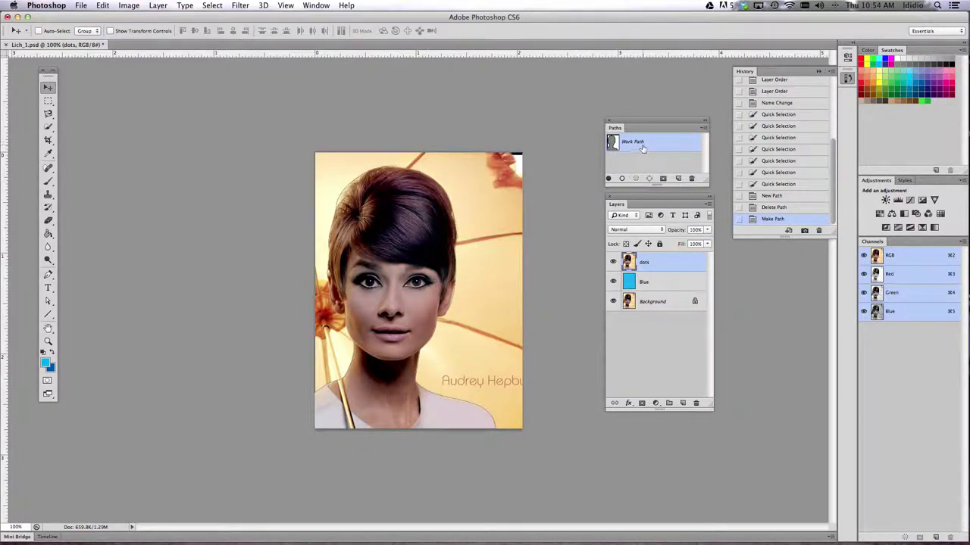
left_click(636, 179)
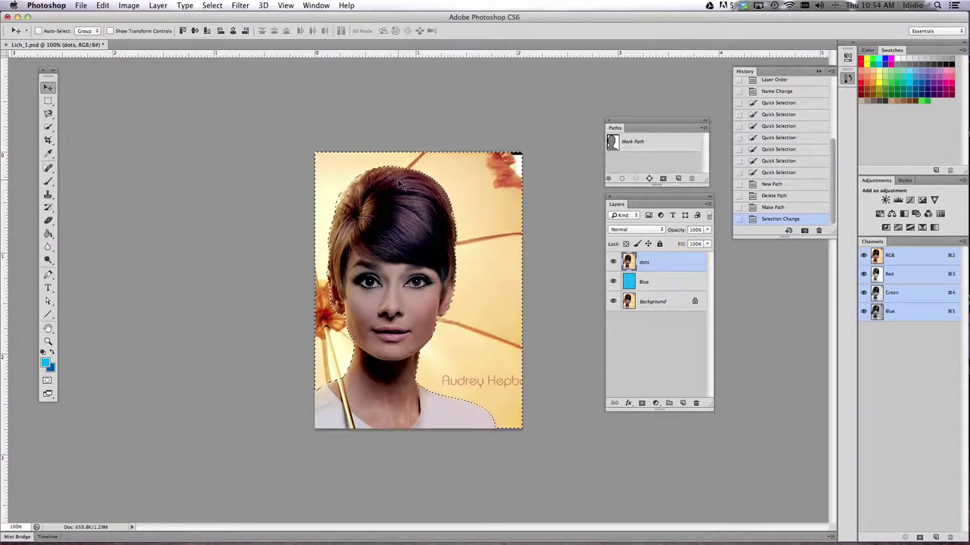
- Delete the selected background from the dots layer, then deselect
left_click(212, 5)
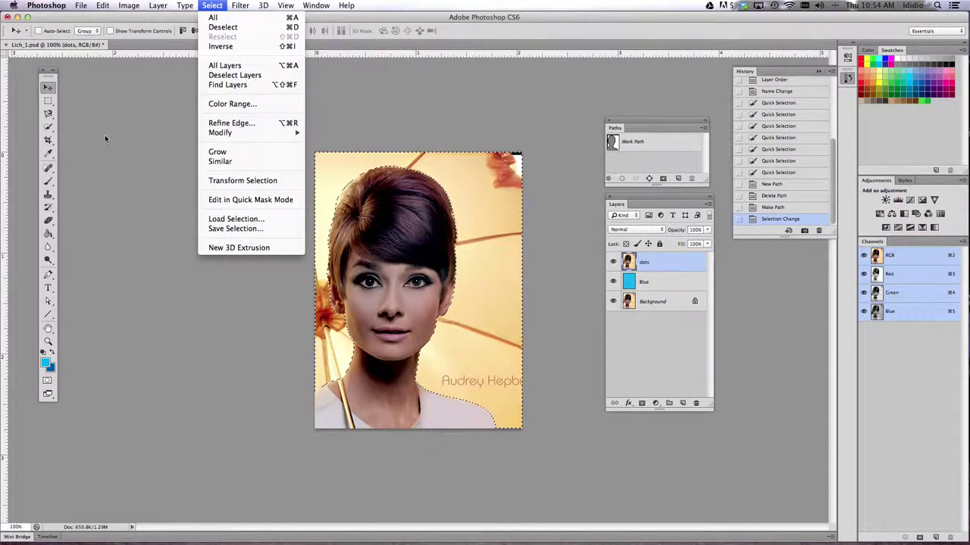
left_click(225, 315)
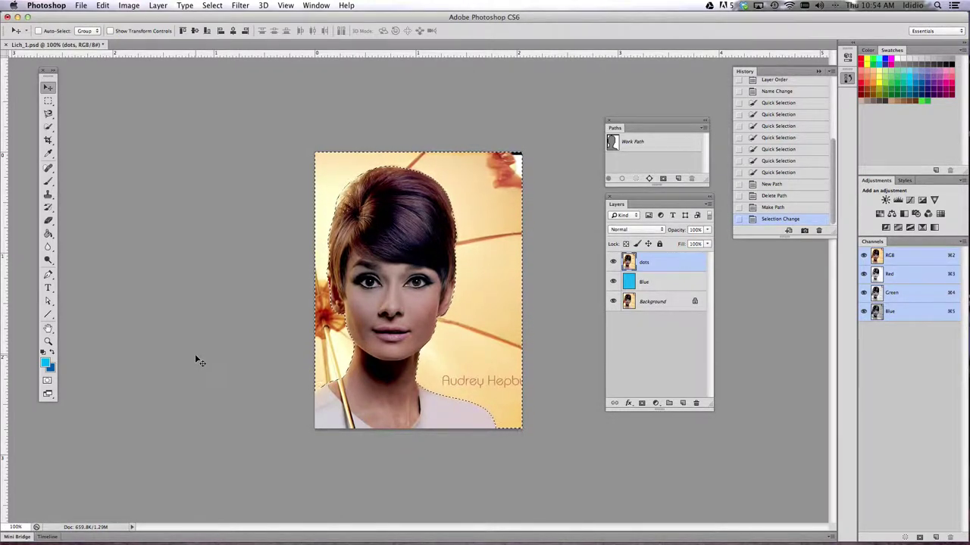
key("Delete")
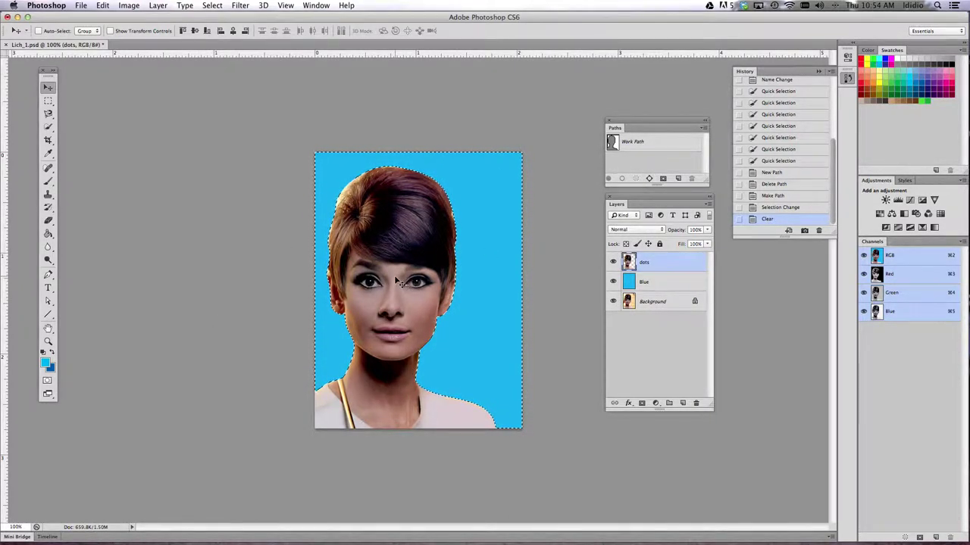
key("super+d")
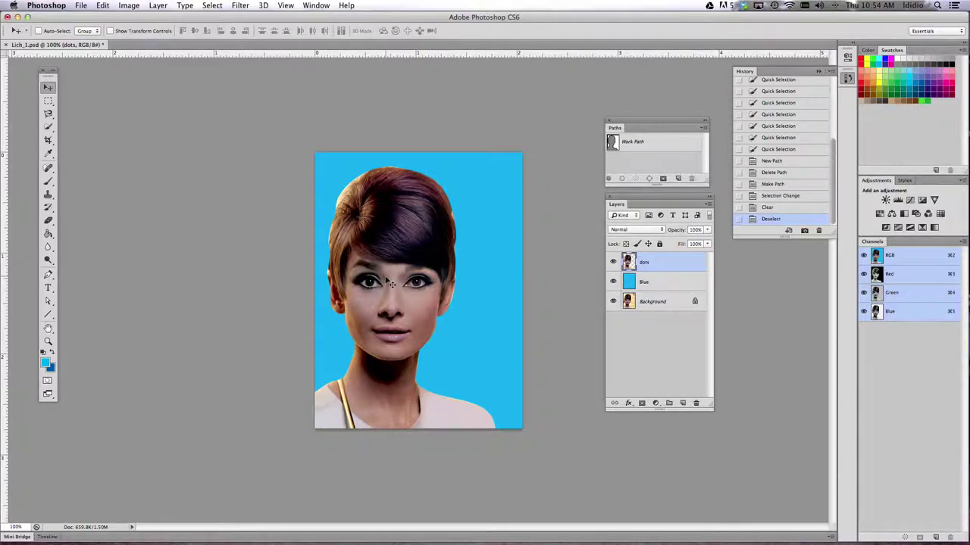
- Desaturate the dots layer to greyscale and bring up the Image > Adjustments > Threshold dialog
key("super+shift+u")
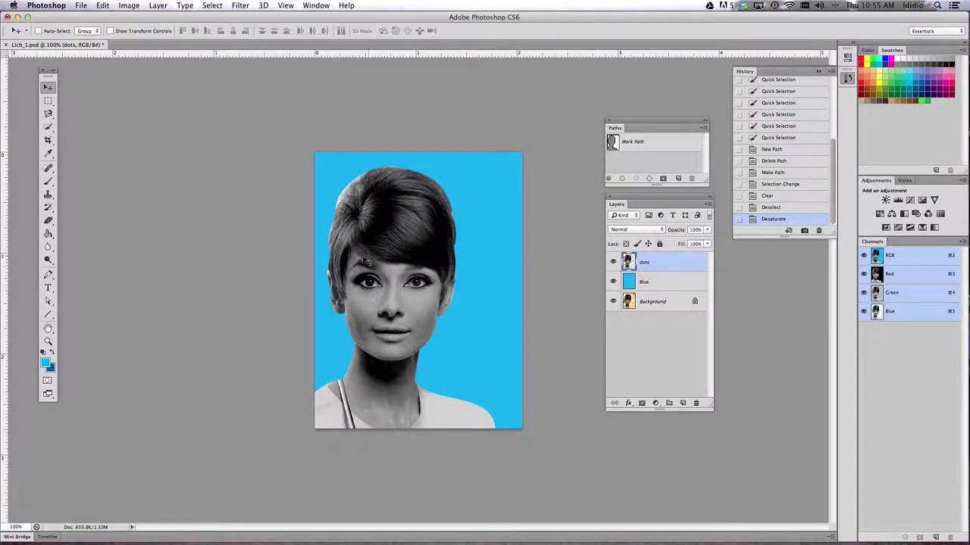
left_click(130, 6)
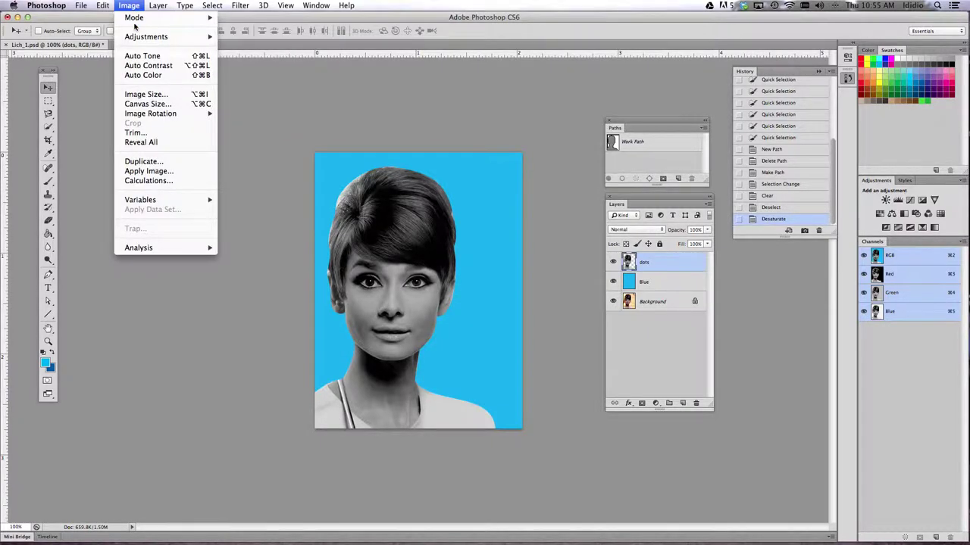
mouse_move(132, 38)
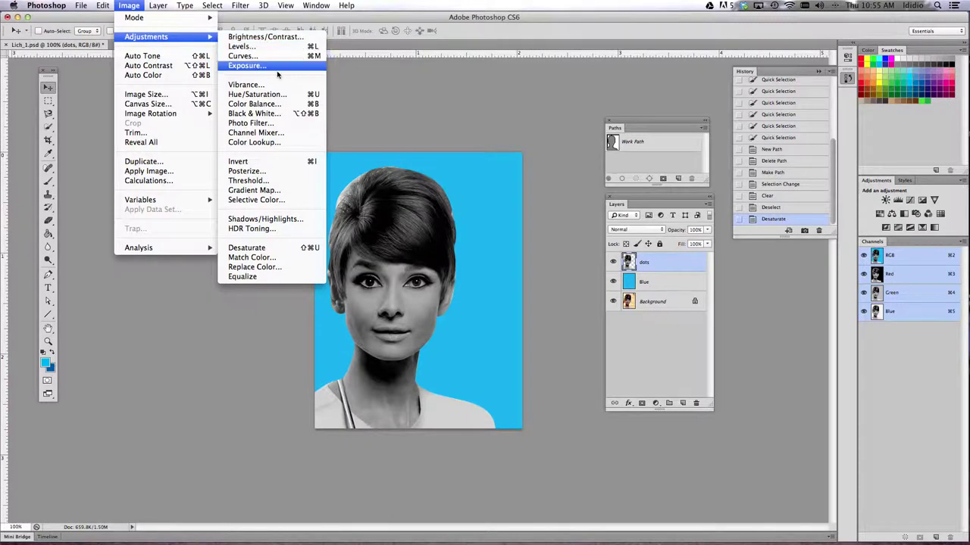
left_click(304, 183)
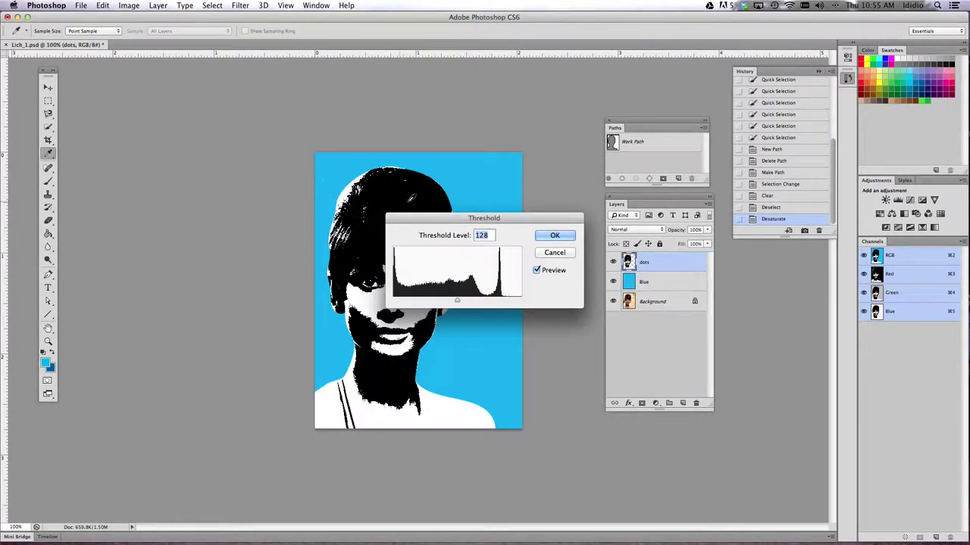
- Set the Threshold level to 59 and apply it to the dots layer
left_click_drag(434, 215, 152, 83)
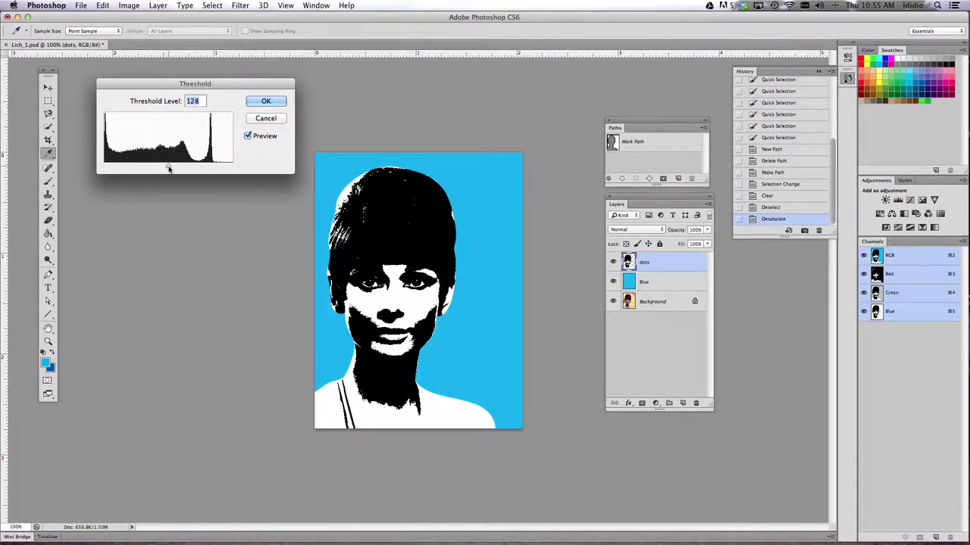
left_click_drag(168, 169, 134, 173)
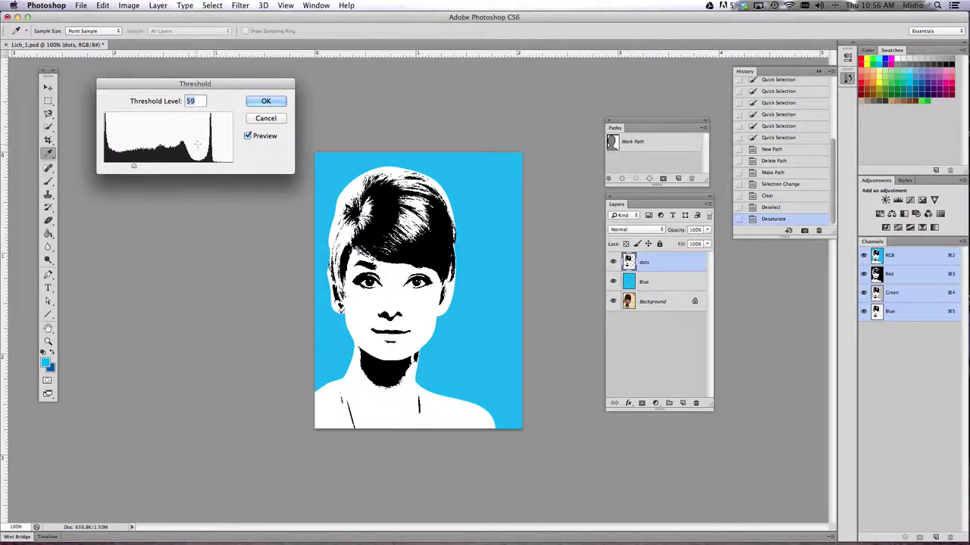
left_click(265, 102)
key("v")
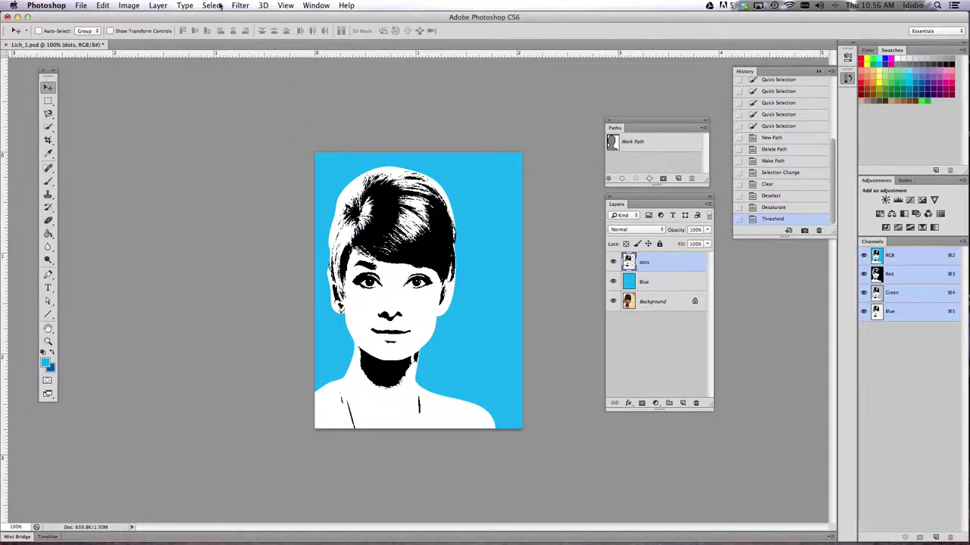
left_click(240, 5)
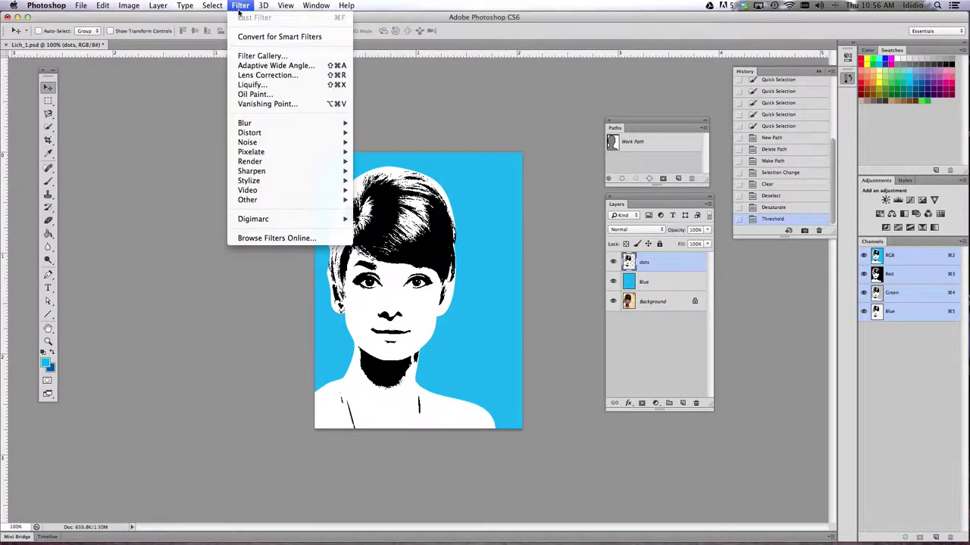
- Apply a 0.5-pixel Gaussian Blur to the dots layer
mouse_move(271, 123)
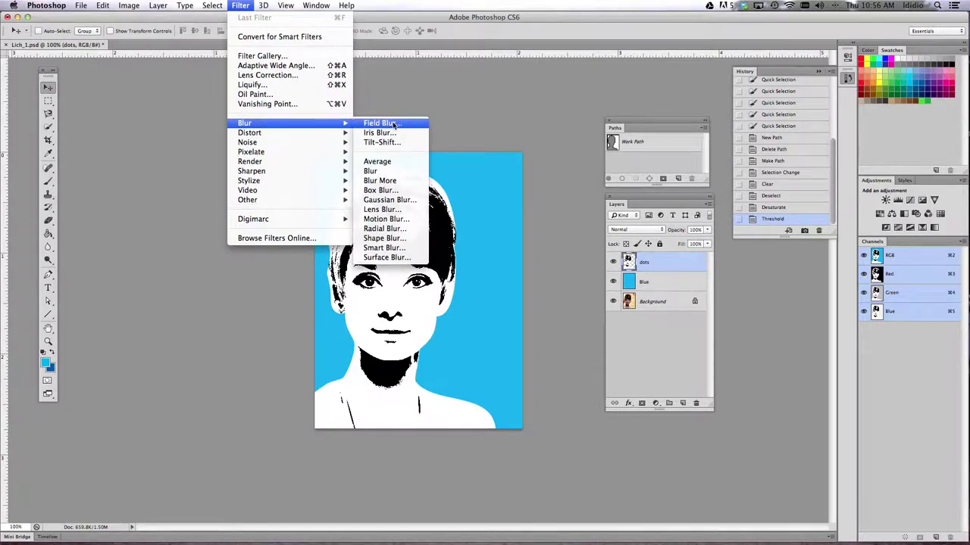
left_click(409, 202)
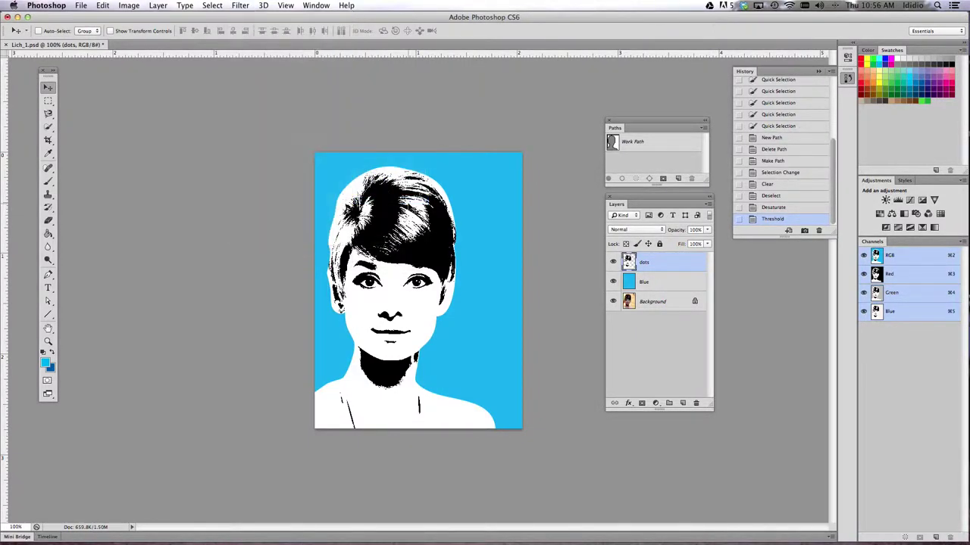
left_click_drag(453, 149, 168, 101)
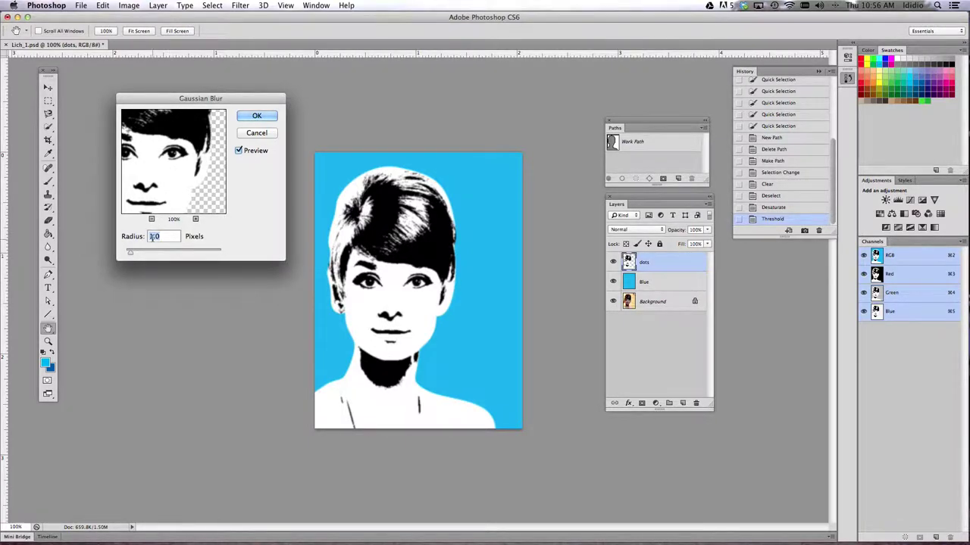
left_click(151, 237)
key("BackSpace")
key("BackSpace")
type("5")
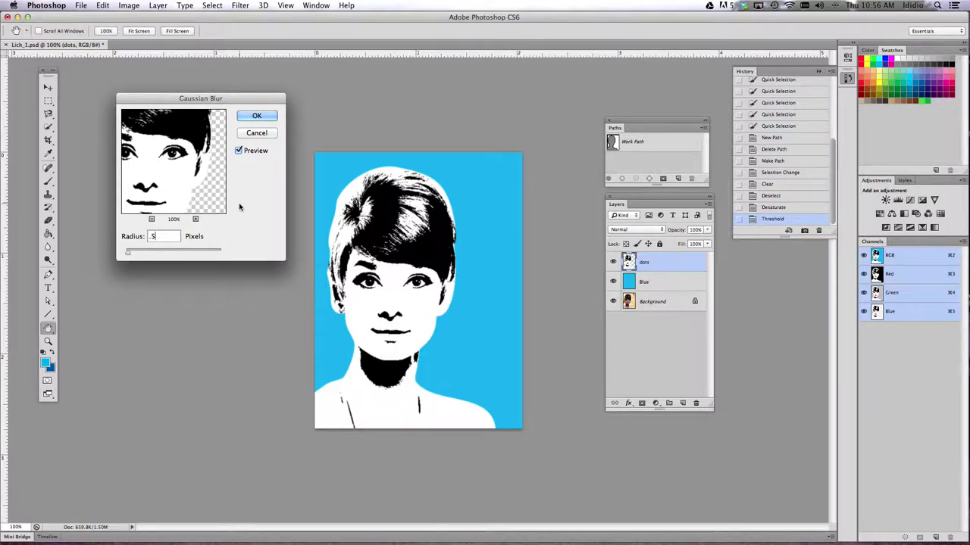
left_click(256, 118)
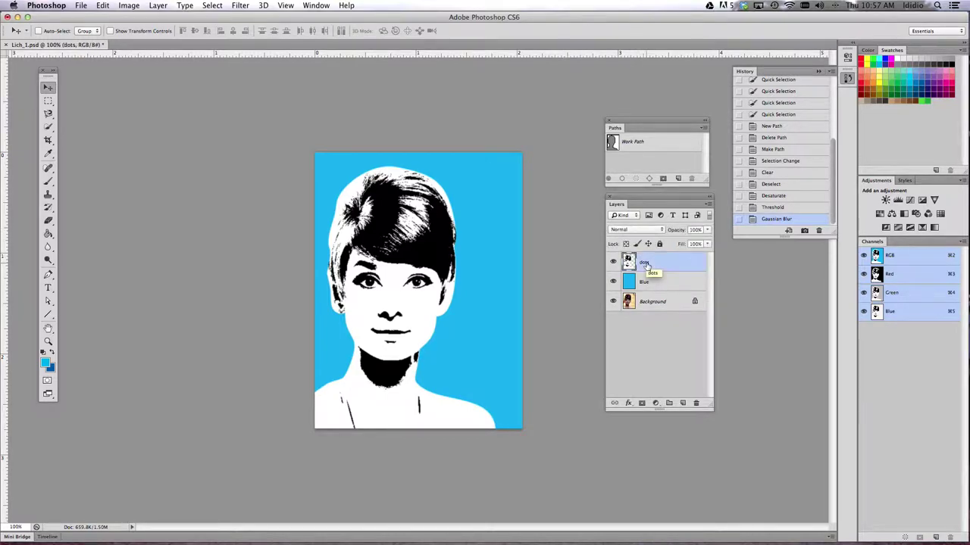
- Duplicate the dots layer with Document set to New, naming the new document 'dots'
right_click(645, 263)
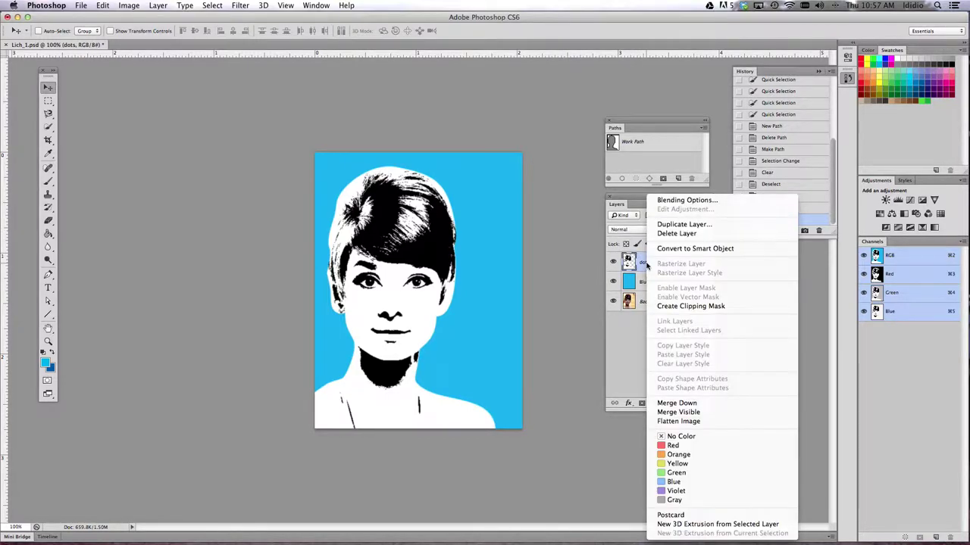
left_click(702, 226)
left_click_drag(426, 222, 235, 127)
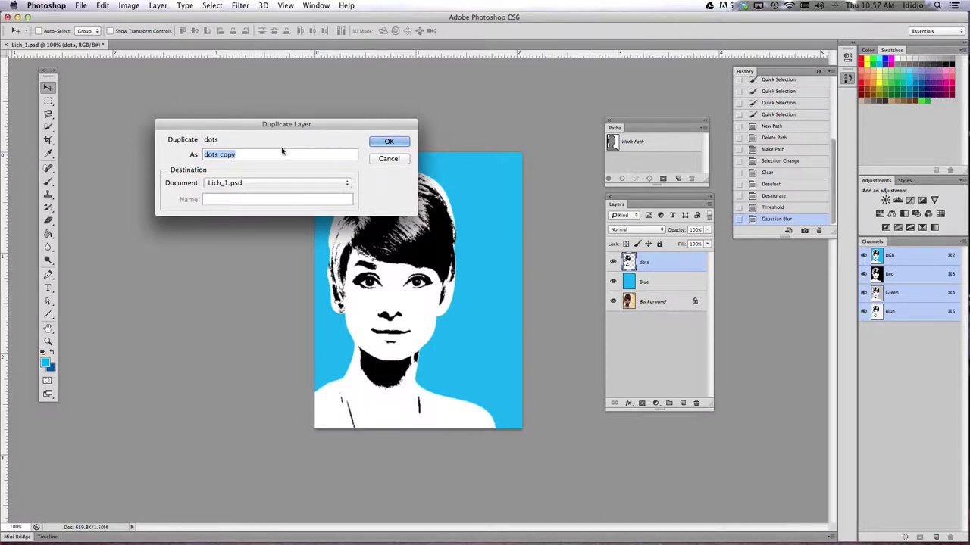
left_click(348, 184)
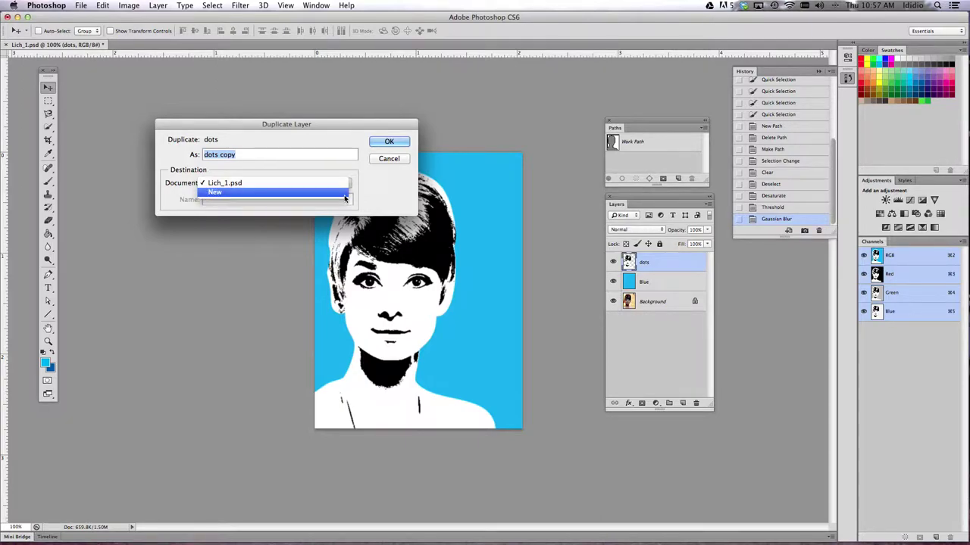
left_click(345, 197)
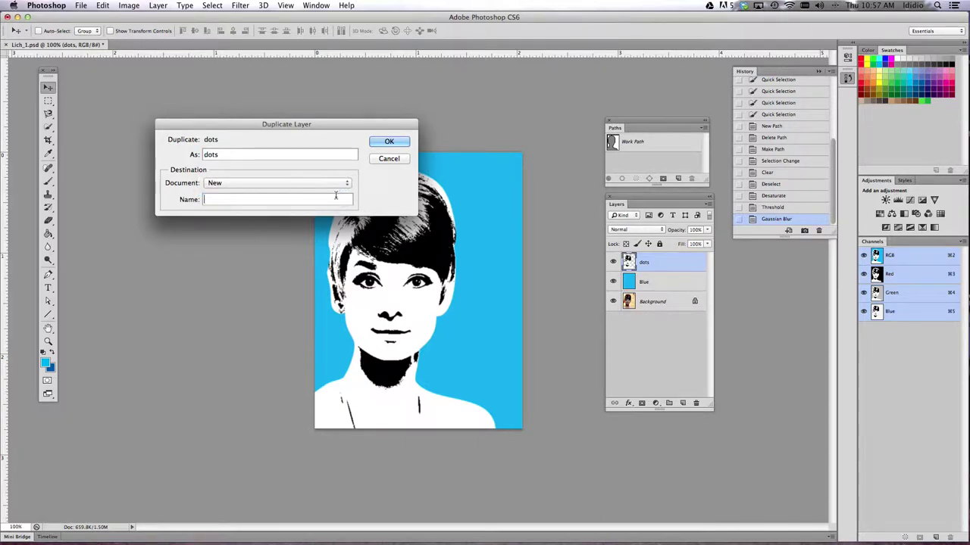
left_click(230, 154)
left_click(270, 196)
type("dots")
left_click(385, 142)
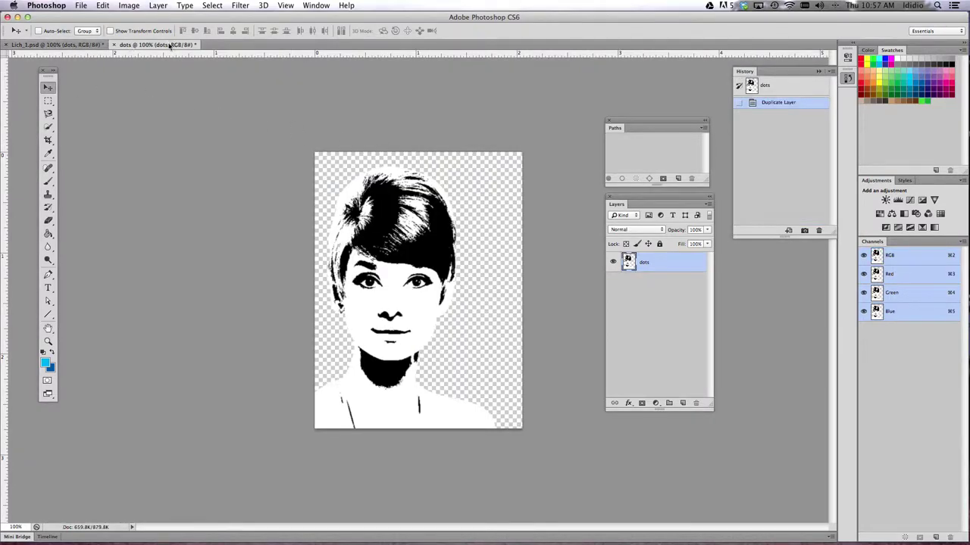
- Compare the new dots document with Lich_1.psd, finishing on the Lich_1.psd tab
left_click(56, 45)
left_click(152, 46)
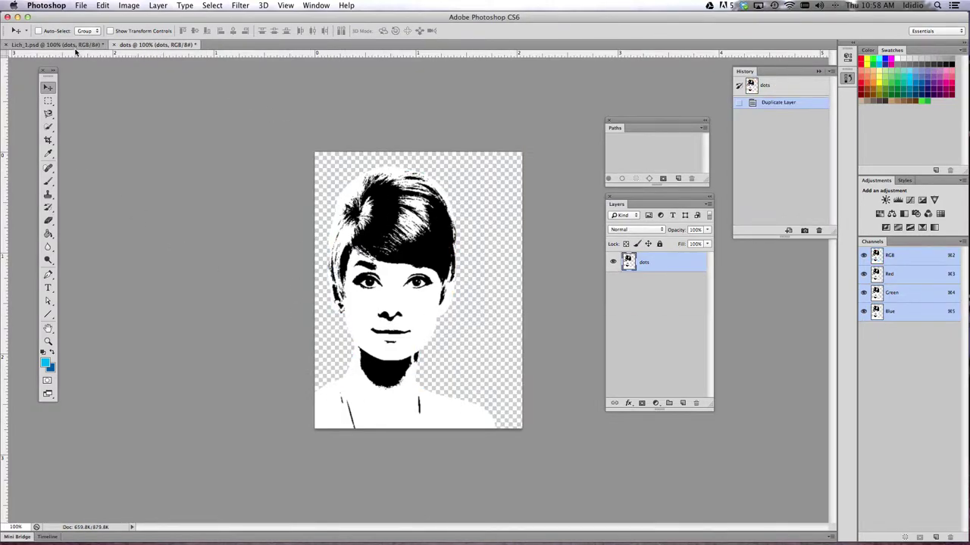
left_click(76, 45)
left_click(137, 44)
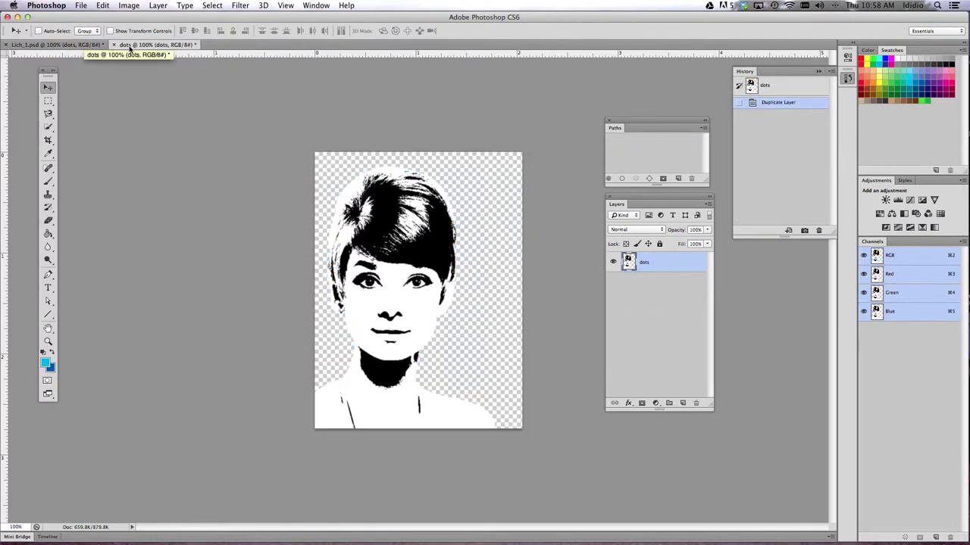
left_click(66, 45)
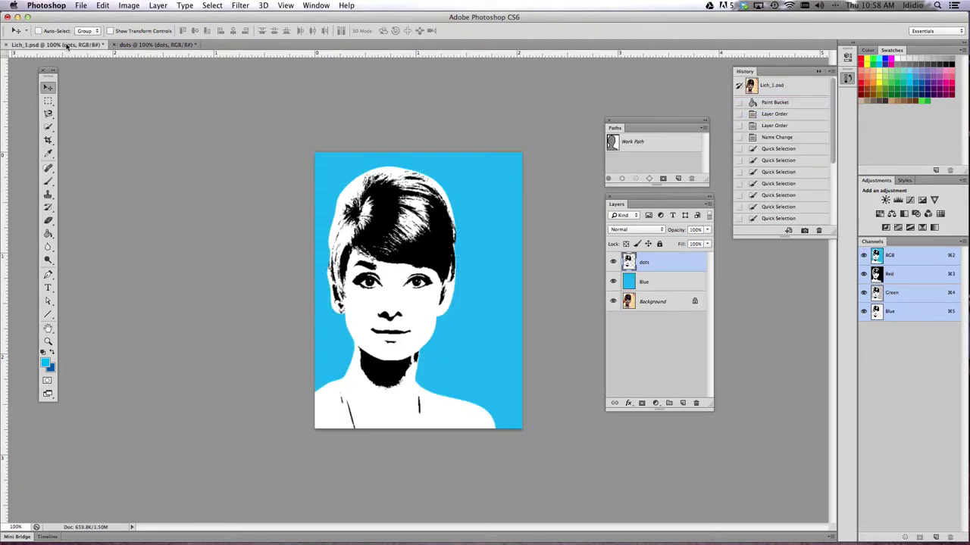